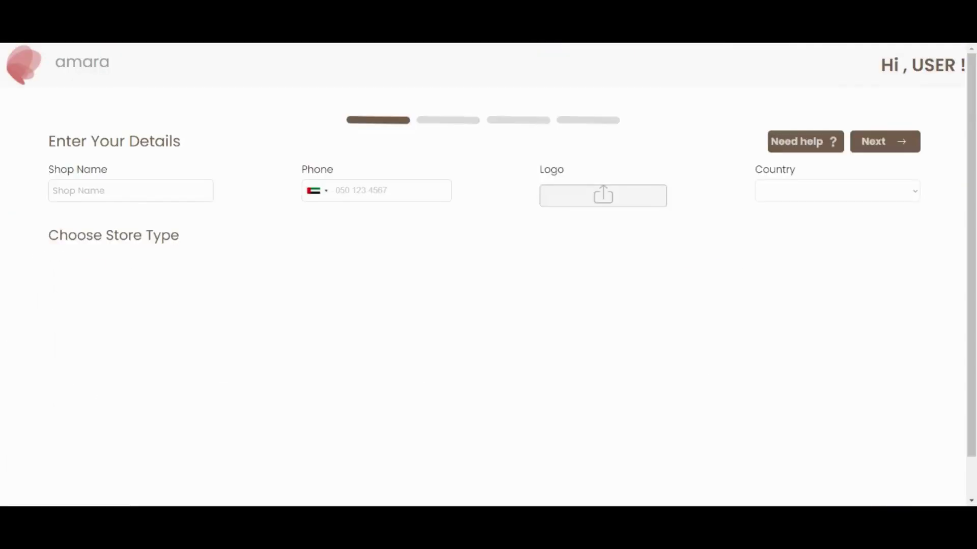
# Step: Enter shop name Care Salon, the shop's phone number, and United Arab Emirates as the country
pyautogui.click(167, 196)
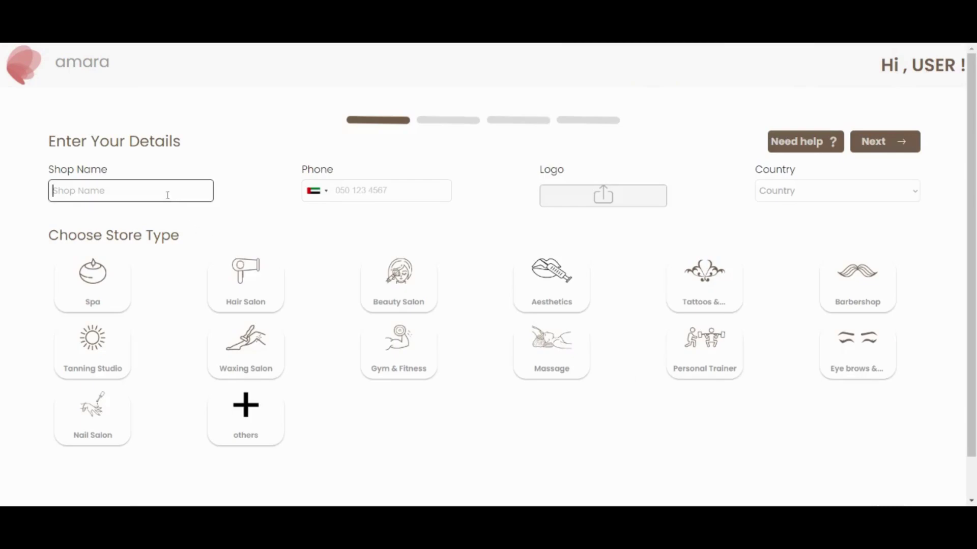
pyautogui.write('care Salon')
pyautogui.click(368, 190)
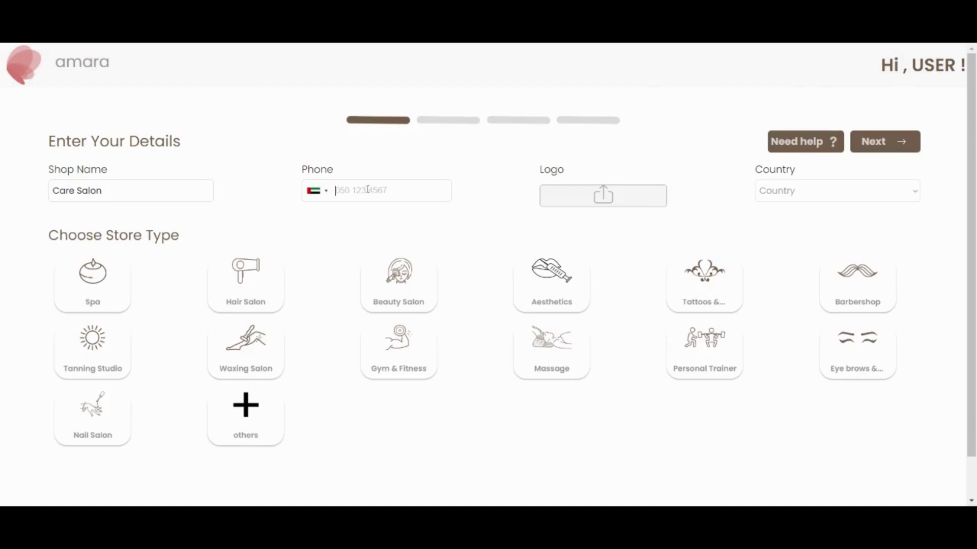
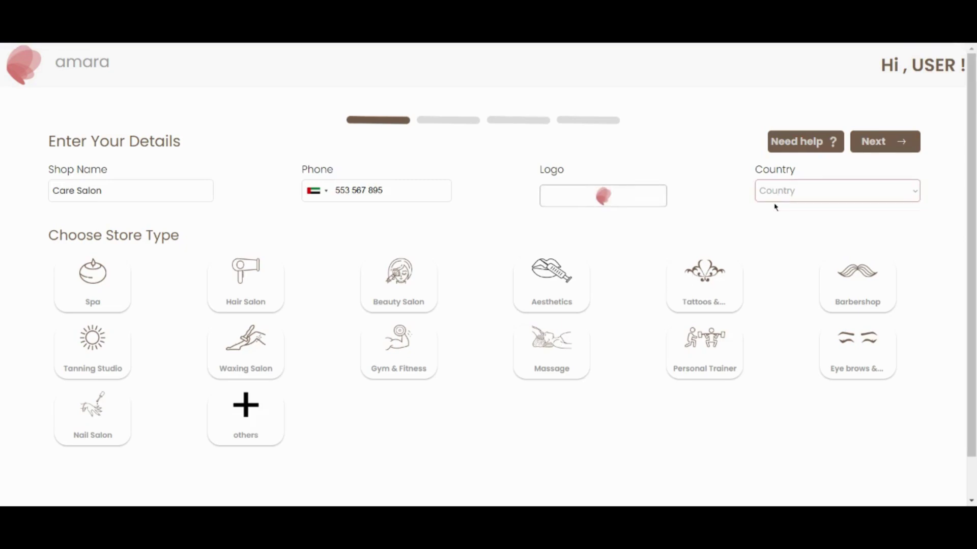
pyautogui.press('u')
pyautogui.press('n')
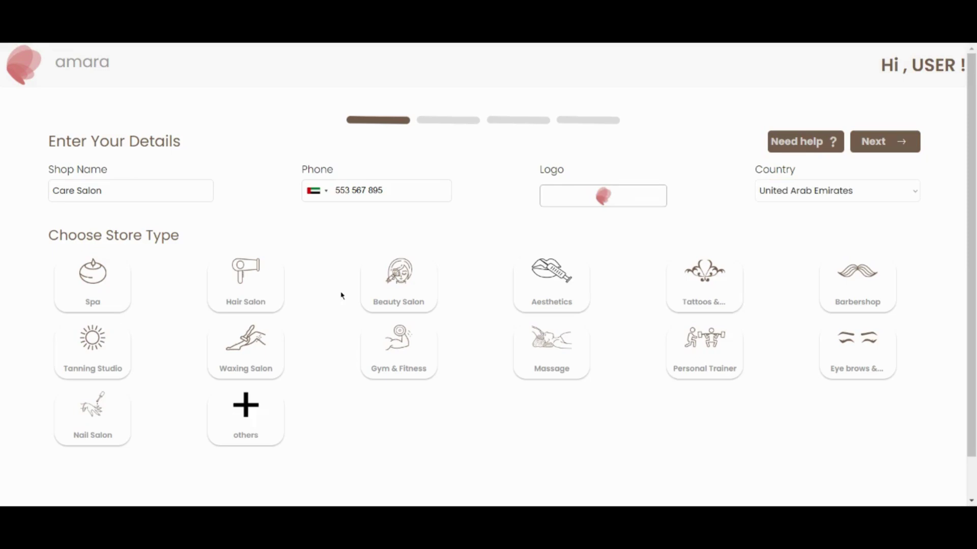
# Step: Make Hair Salon the only selected store type
pyautogui.click(248, 292)
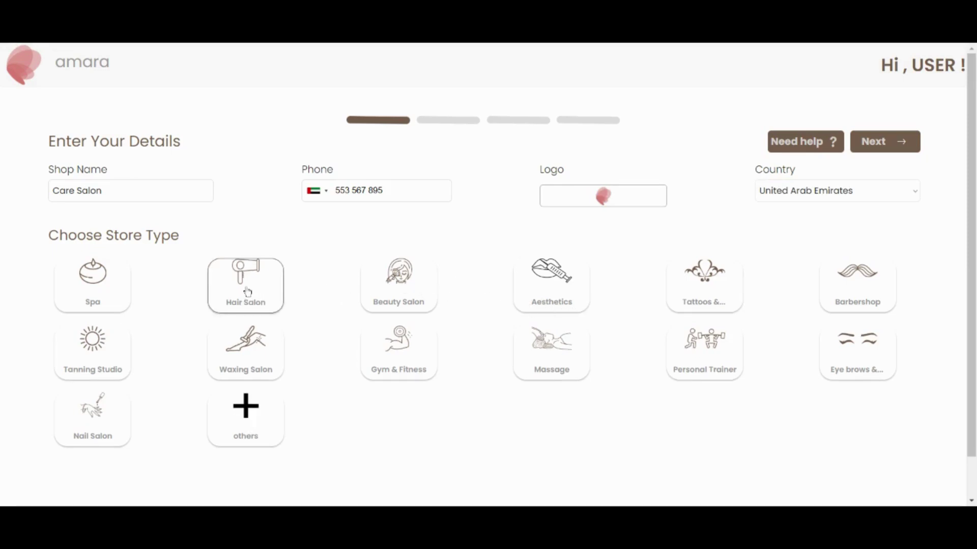
pyautogui.click(398, 306)
pyautogui.click(544, 294)
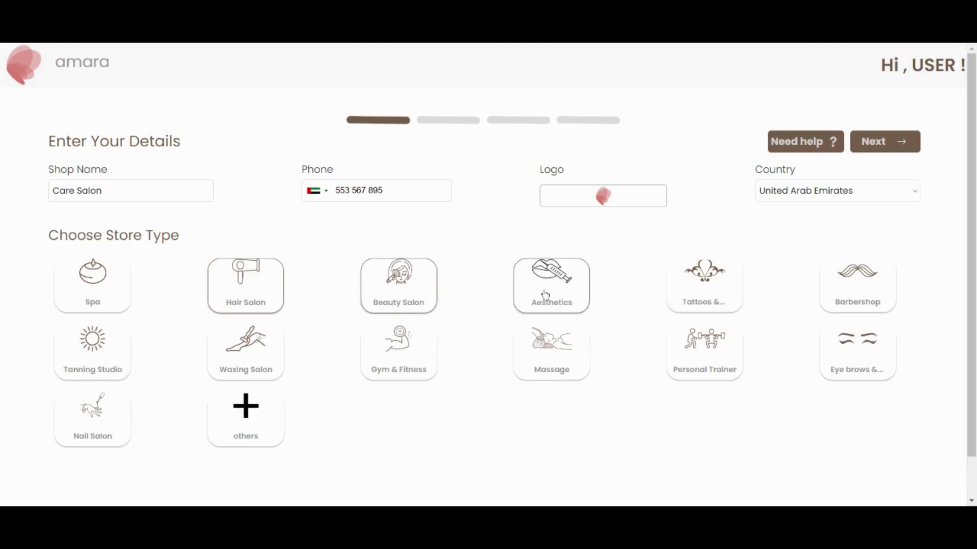
pyautogui.click(544, 294)
pyautogui.click(396, 291)
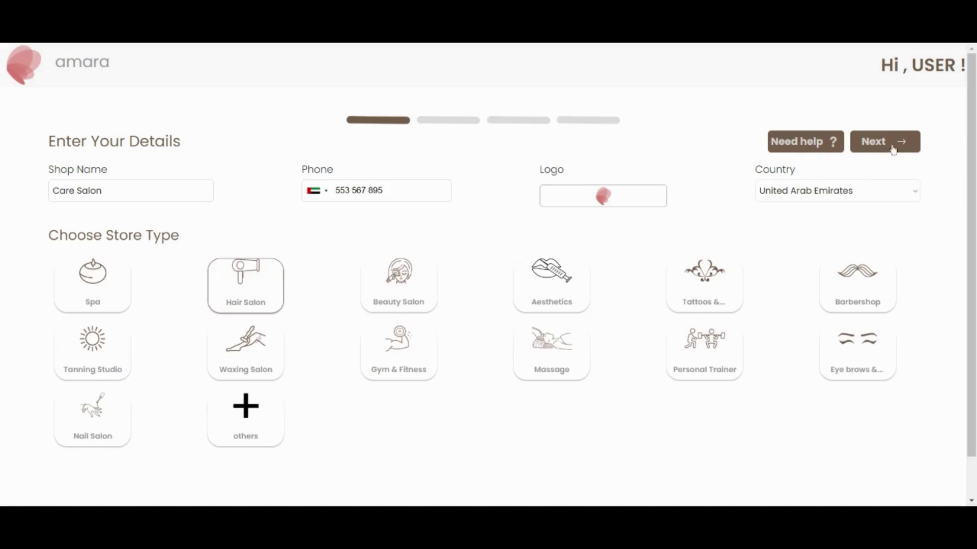
# Step: Keep all twelve Hair Salon services on, with Bridal And Special Occasion Services switched back on
pyautogui.click(874, 148)
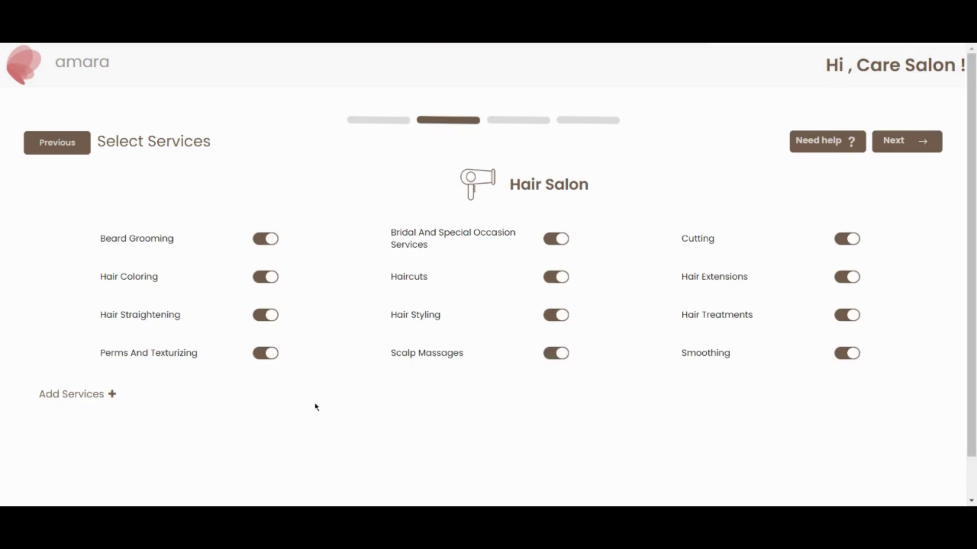
pyautogui.click(558, 238)
pyautogui.click(558, 238)
# Step: Set Sunday to 9:00 am–6:00 pm and apply those hours to all seven days
pyautogui.click(896, 142)
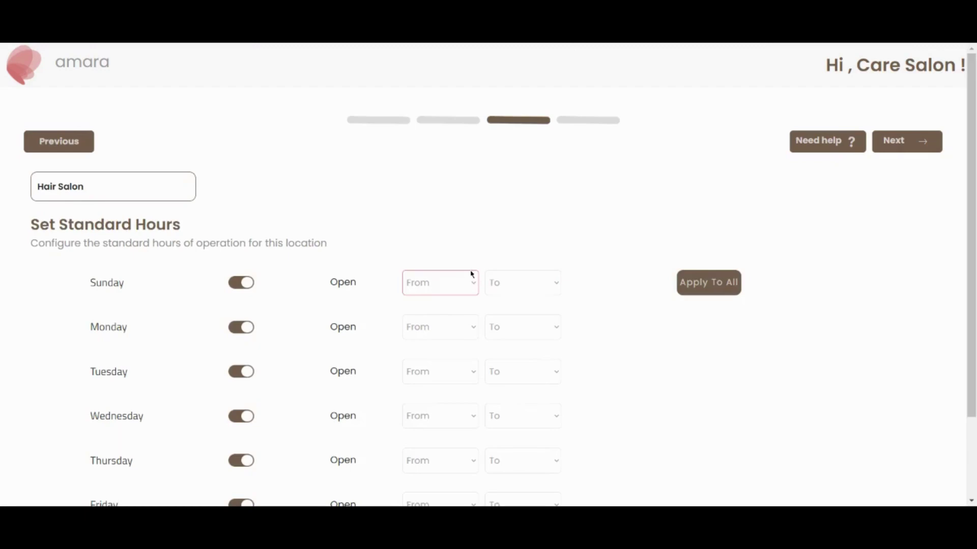
pyautogui.click(471, 275)
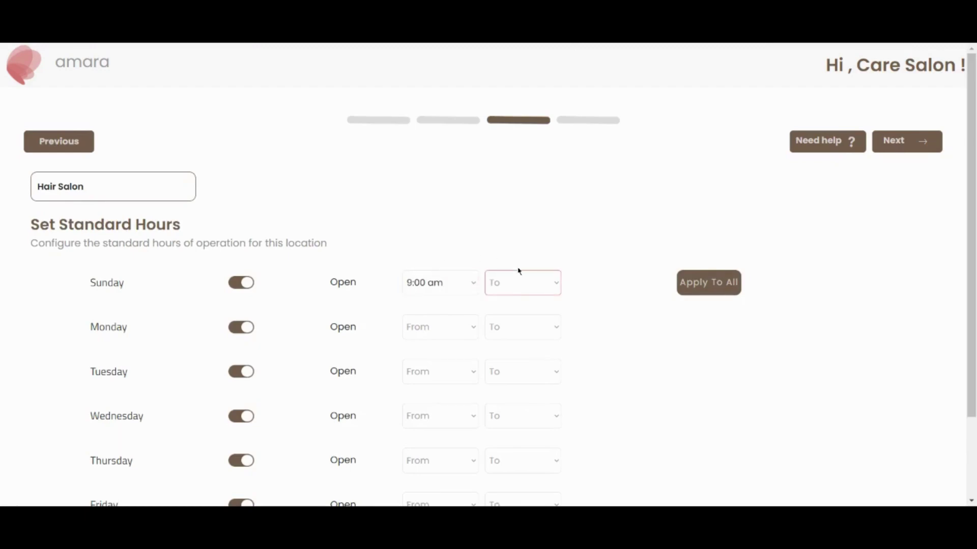
pyautogui.click(518, 271)
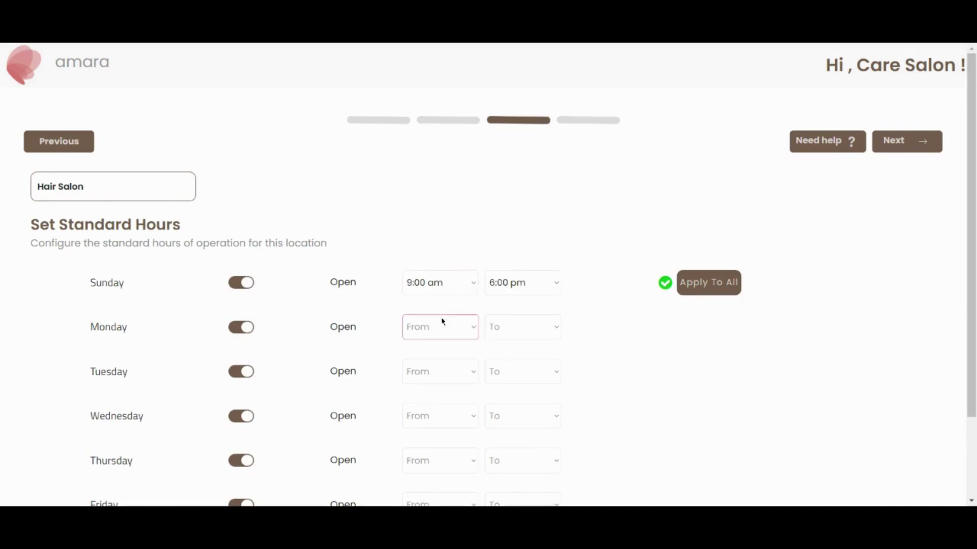
pyautogui.click(713, 294)
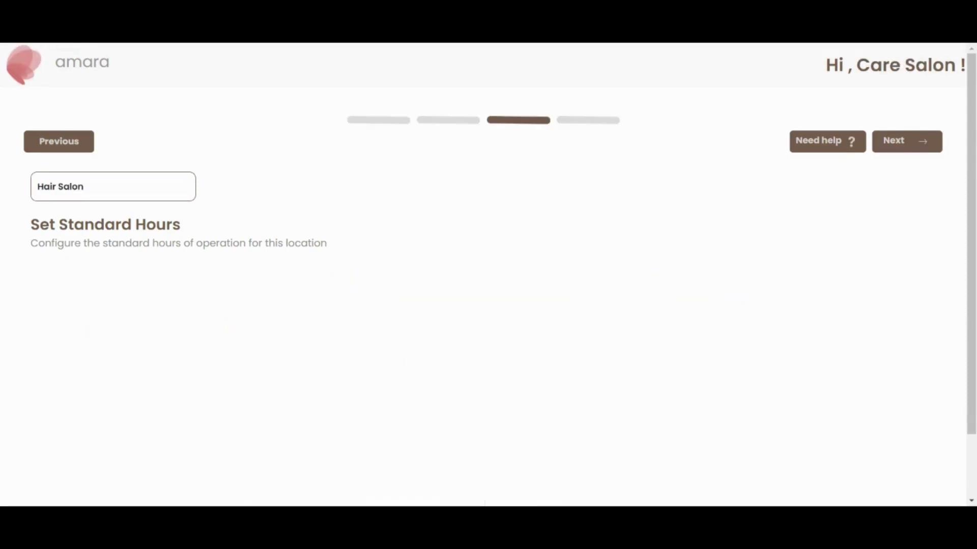
pyautogui.scroll(-2, 404, 336)
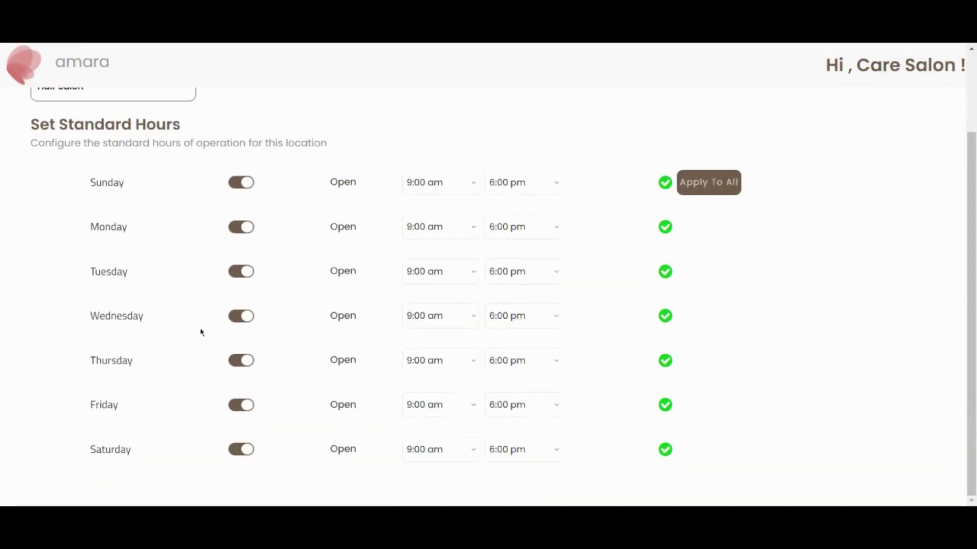
pyautogui.scroll(2, 260, 369)
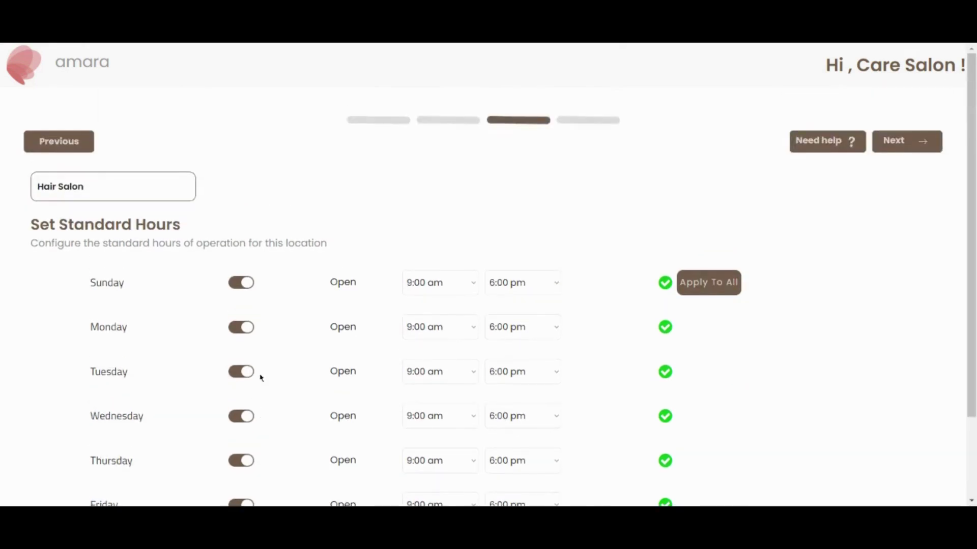
pyautogui.click(896, 144)
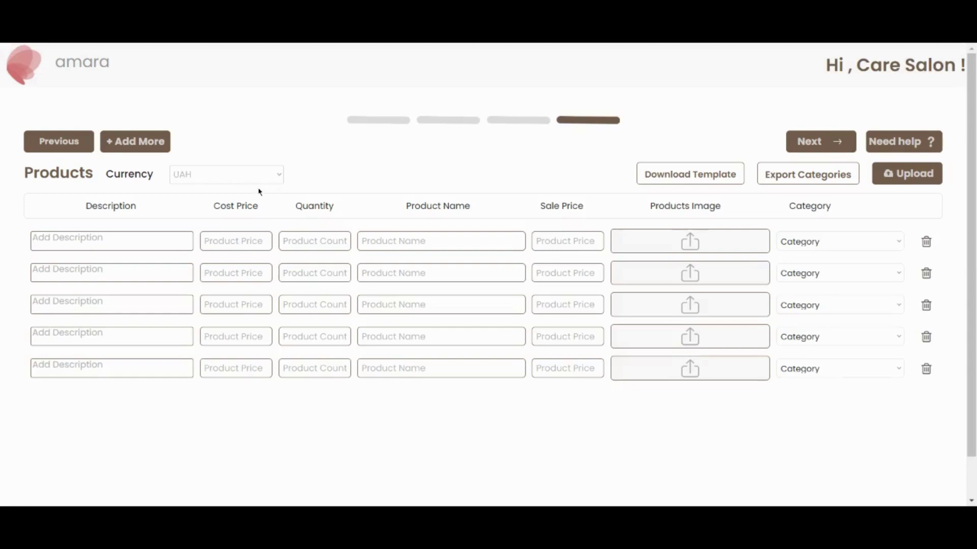
# Step: Enter the first product's description 'Organic hair shampoo', cost price 100 and quantity 50
pyautogui.click(139, 241)
pyautogui.write('Orga')
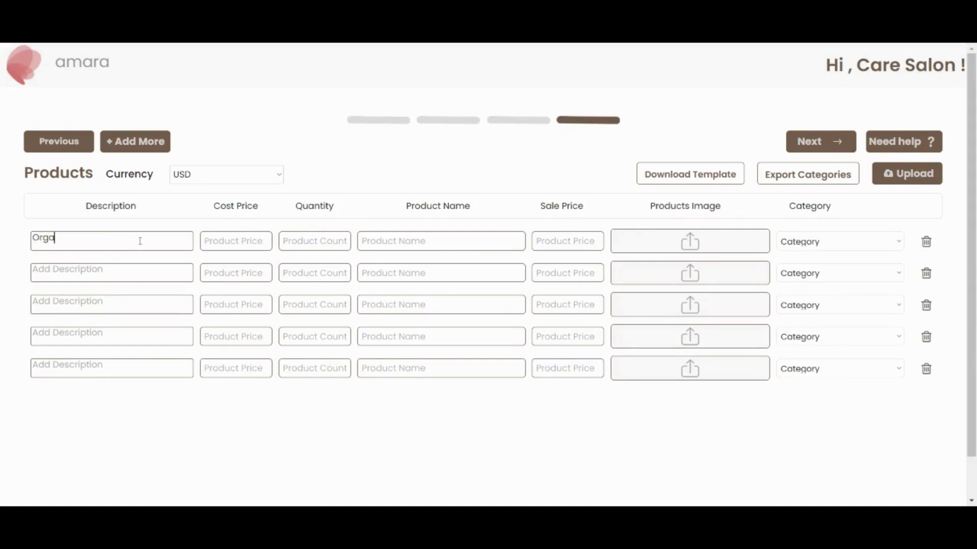
pyautogui.write('nic hair sa')
pyautogui.press('BackSpace')
pyautogui.write('hamp')
pyautogui.write('o')
pyautogui.press('Tab')
pyautogui.write('100')
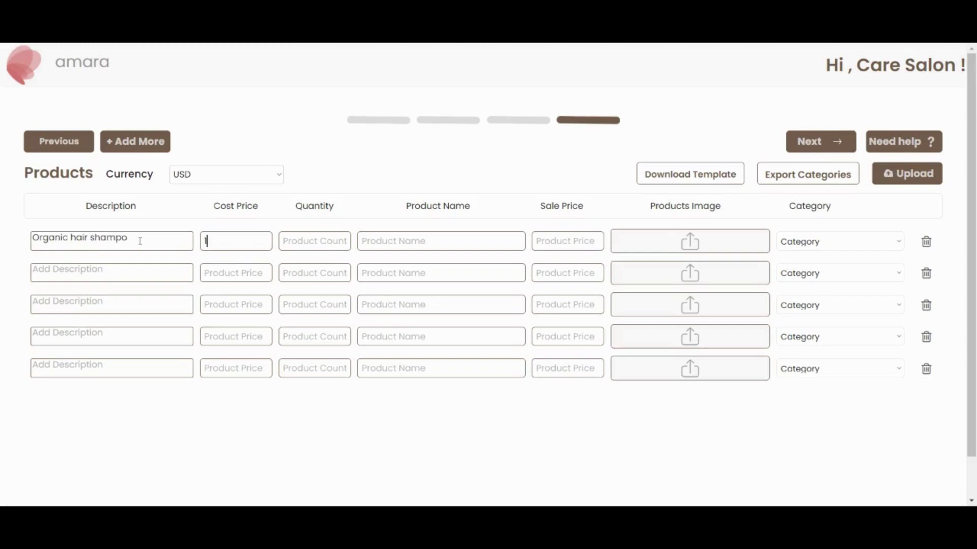
pyautogui.press('Tab')
pyautogui.write('50')
pyautogui.press('Tab')
pyautogui.write('I80')
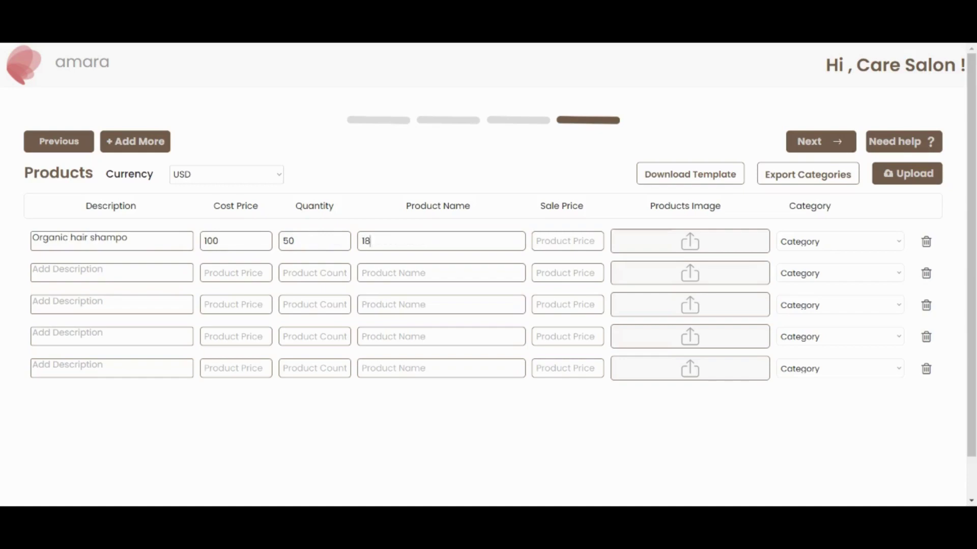
pyautogui.press('Tab')
# Step: Name the first product Hair Gllo with sale price 180 and category Hair Treatments
pyautogui.click(431, 248)
pyautogui.press('BackSpace')
pyautogui.press('BackSpace')
pyautogui.press('BackSpace')
pyautogui.write('Hair')
pyautogui.write(' Gllo')
pyautogui.write('180')
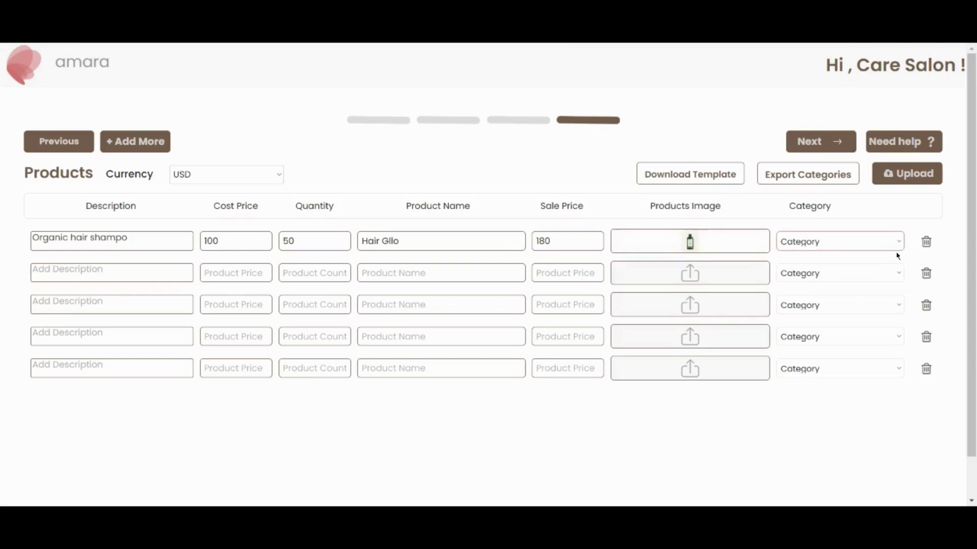
pyautogui.click(839, 285)
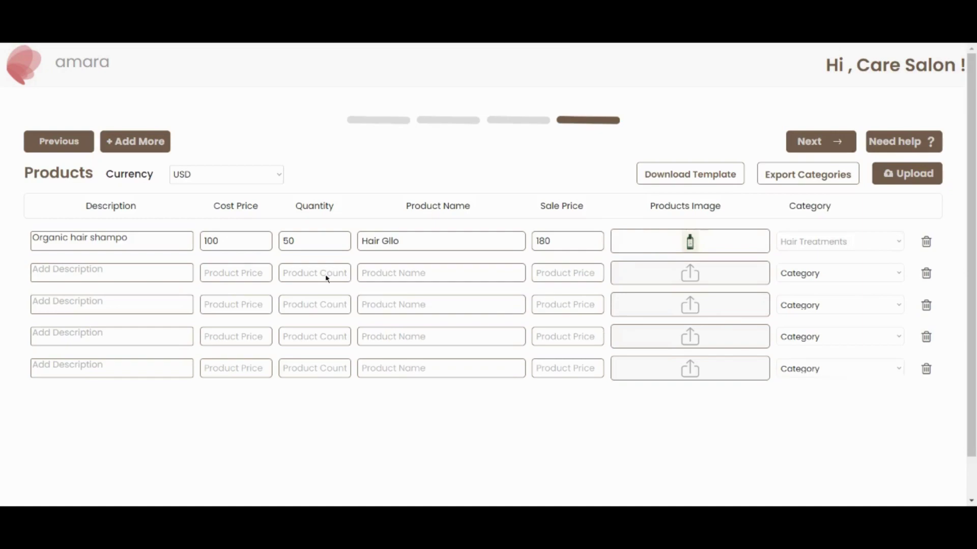
pyautogui.click(167, 275)
# Step: Enter the second product's description 'Healing body lotion'
pyautogui.write('Healing body lotion')
pyautogui.press('BackSpace')
pyautogui.press('BackSpace')
pyautogui.press('BackSpace')
pyautogui.press('BackSpace')
pyautogui.write('tion')
pyautogui.press('BackSpace')
pyautogui.press('BackSpace')
pyautogui.press('BackSpace')
pyautogui.press('BackSpace')
pyautogui.write('tion')
# Step: Give the second product Skin Pro cost 150, quantity 100, sale price 250 and category Smoothing
pyautogui.click(205, 273)
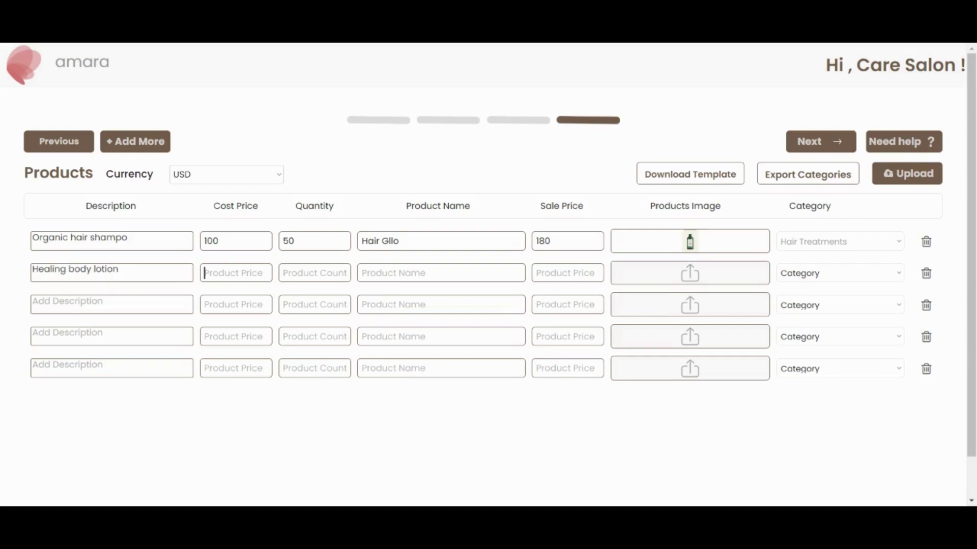
pyautogui.write('150100')
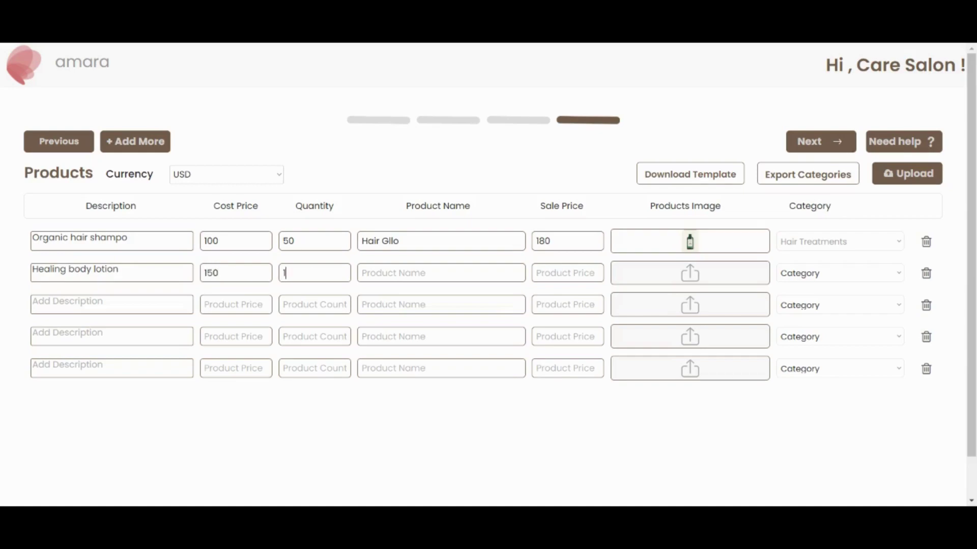
pyautogui.press('Tab')
pyautogui.write('Skin Pro')
pyautogui.press('Tab')
pyautogui.write('2')
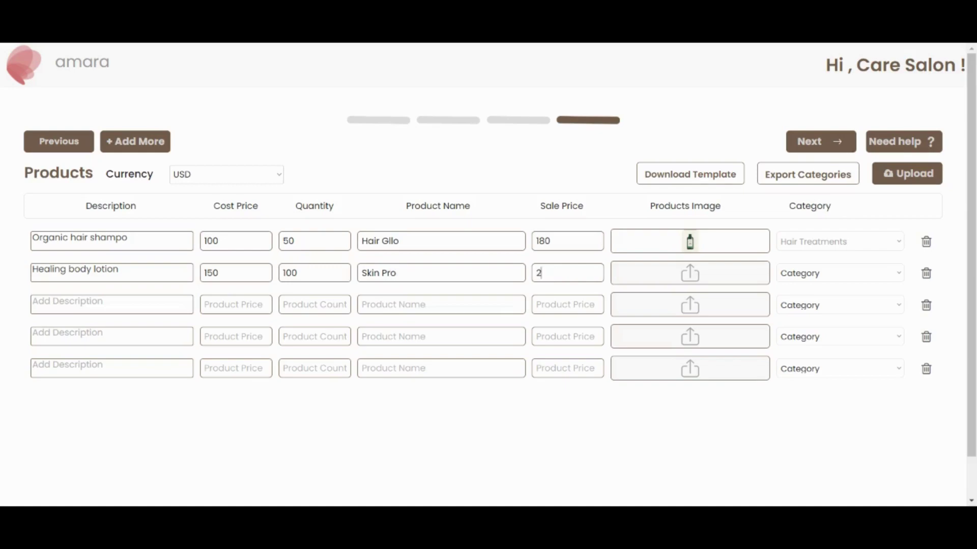
pyautogui.write('50')
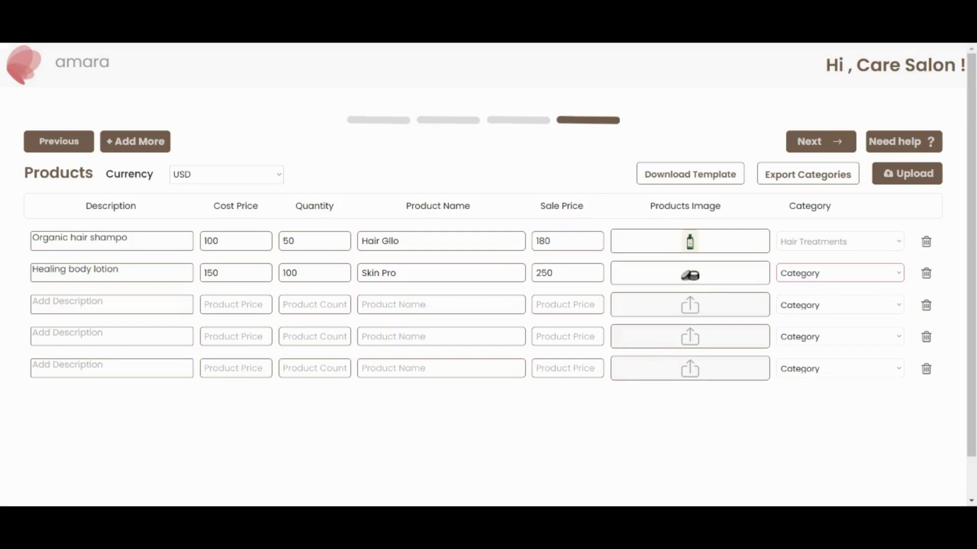
pyautogui.click(836, 437)
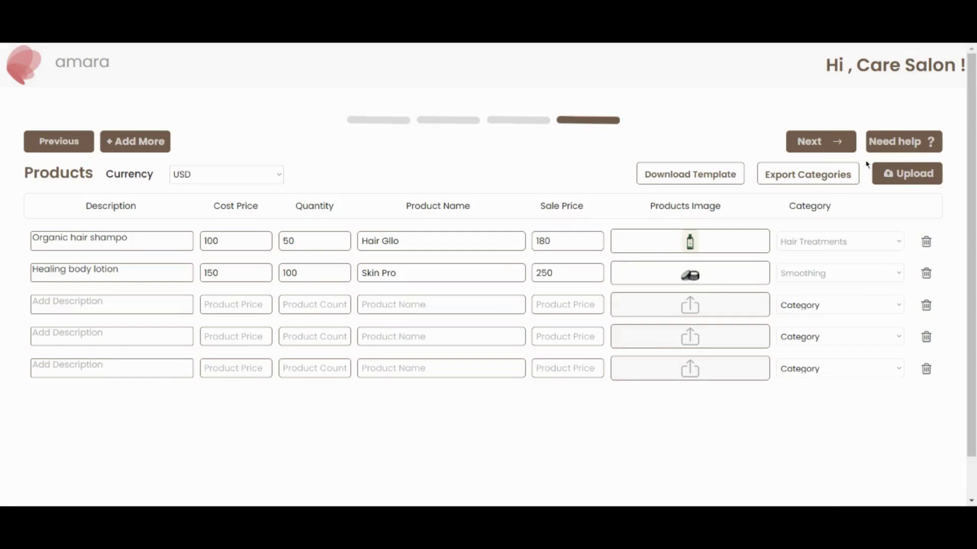
# Step: Price Beard Grooming at 150 selling / 100 cost and Bridal services at 120 / 80
pyautogui.click(829, 147)
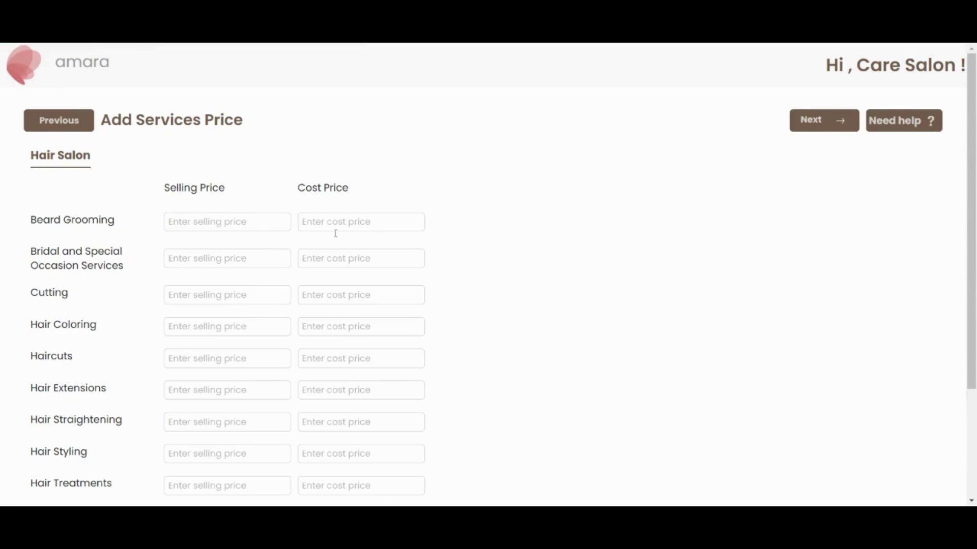
pyautogui.click(256, 223)
pyautogui.write('150')
pyautogui.click(302, 222)
pyautogui.write('100')
pyautogui.click(169, 259)
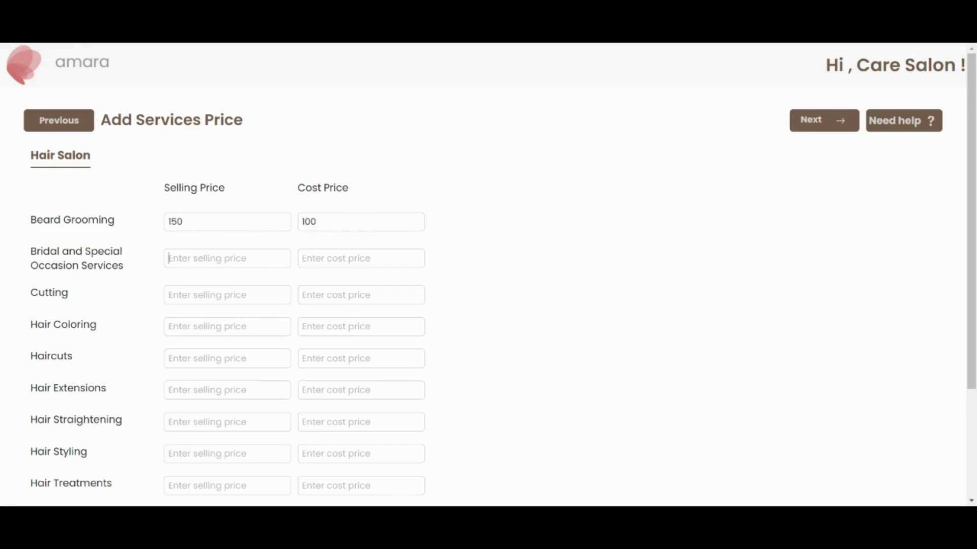
pyautogui.write('120')
pyautogui.click(320, 260)
pyautogui.write('80')
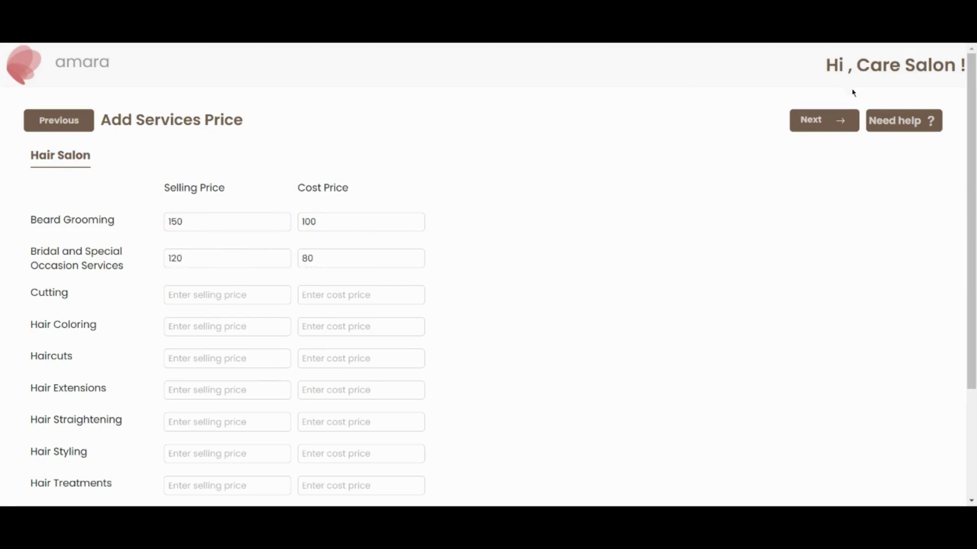
# Step: Publish the store and preview its Products and Services listings
pyautogui.click(824, 122)
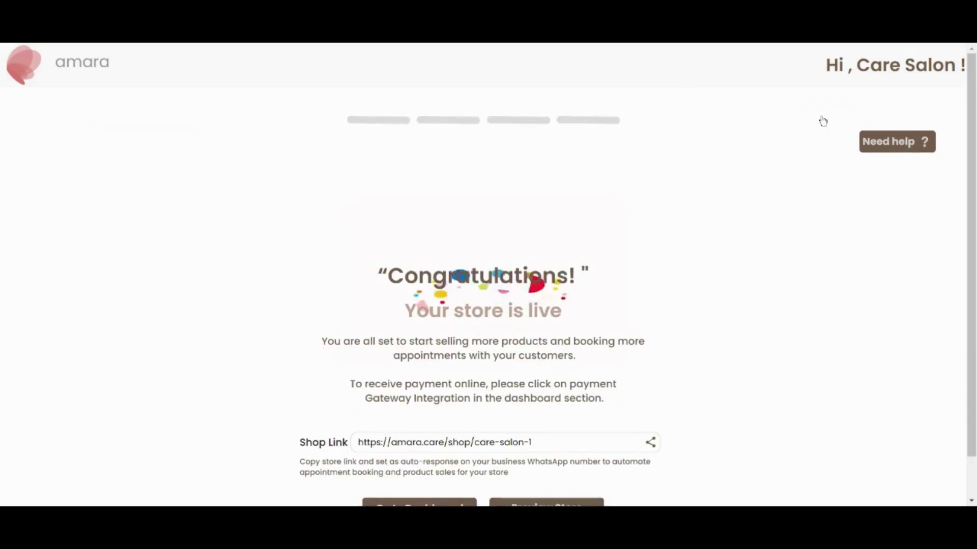
pyautogui.scroll(-1, 677, 286)
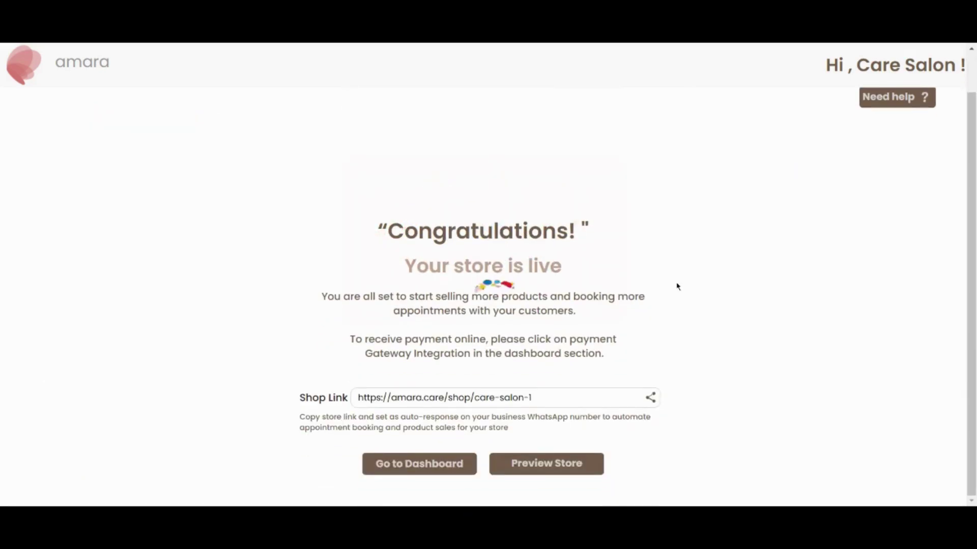
pyautogui.click(570, 464)
pyautogui.scroll(-3, 853, 136)
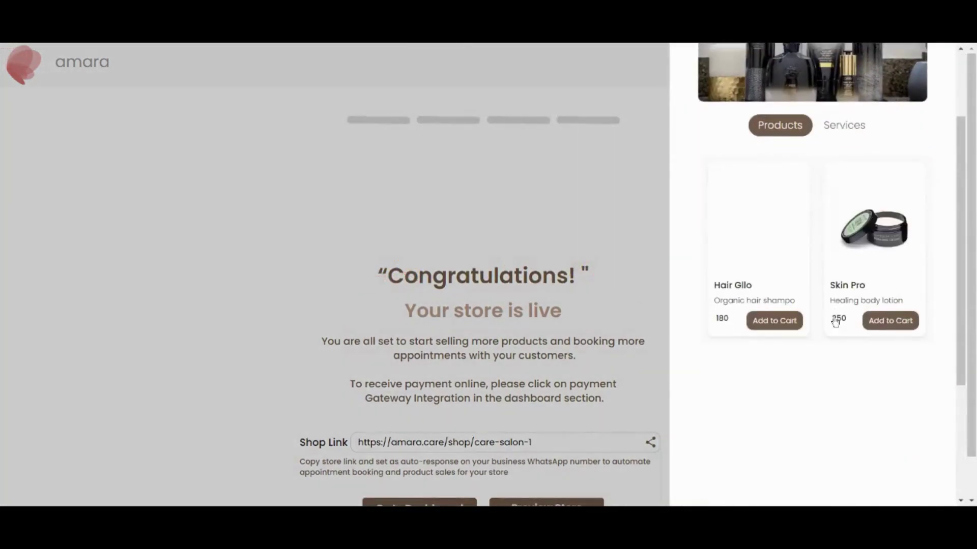
pyautogui.click(845, 95)
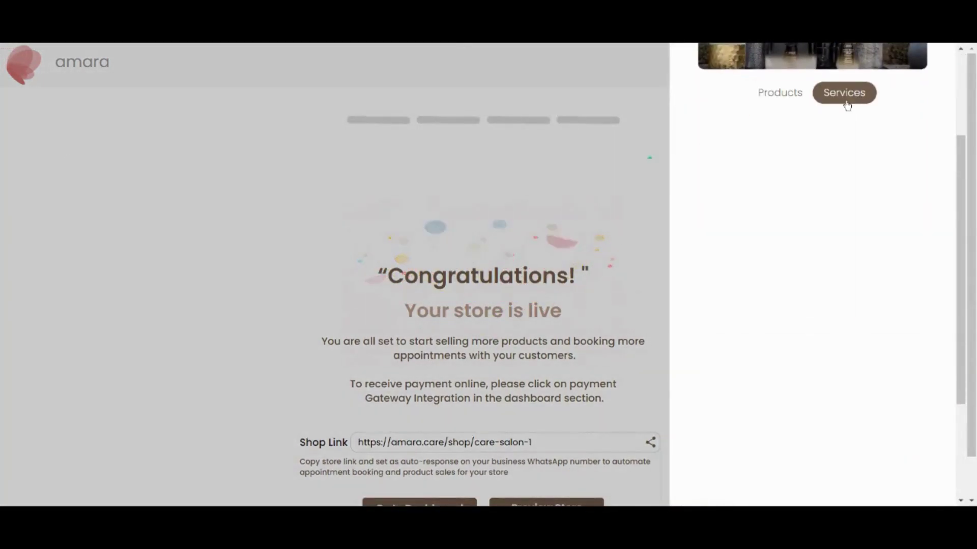
pyautogui.scroll(3, 844, 198)
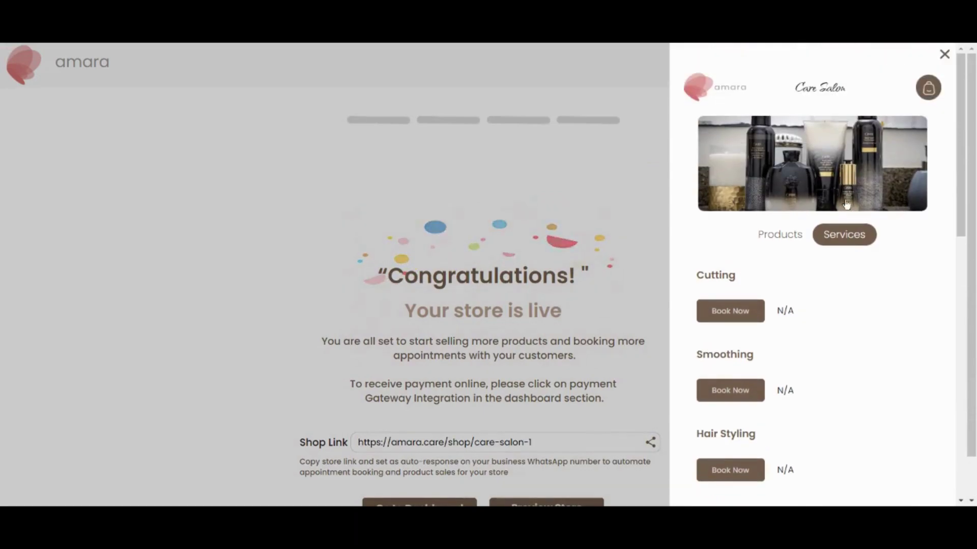
pyautogui.click(941, 57)
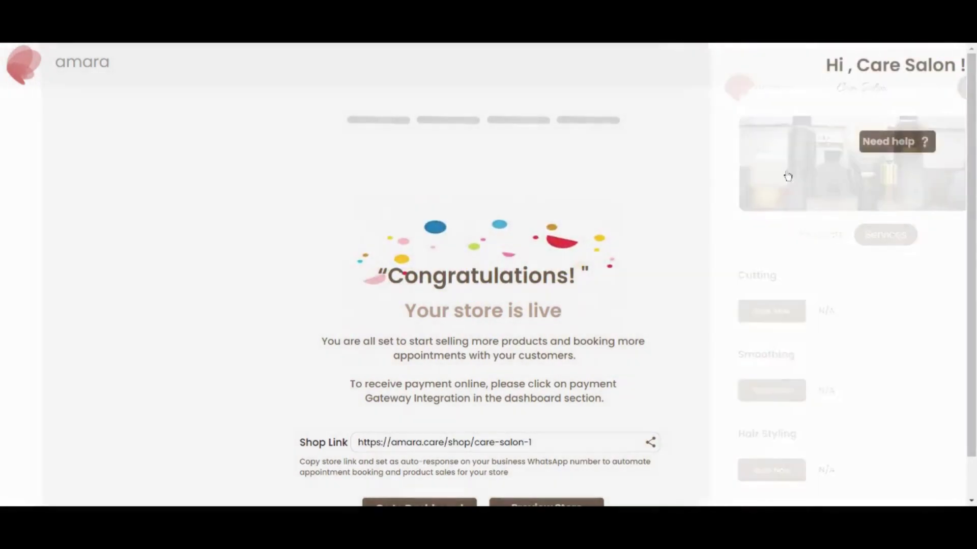
# Step: Copy the Care Salon shop link and go to the store dashboard
pyautogui.scroll(-1, 733, 320)
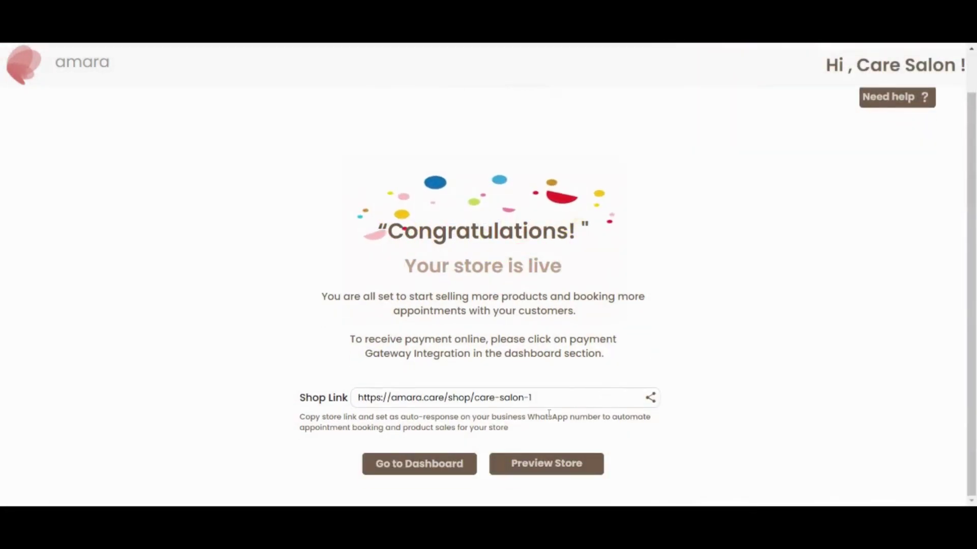
pyautogui.click(650, 398)
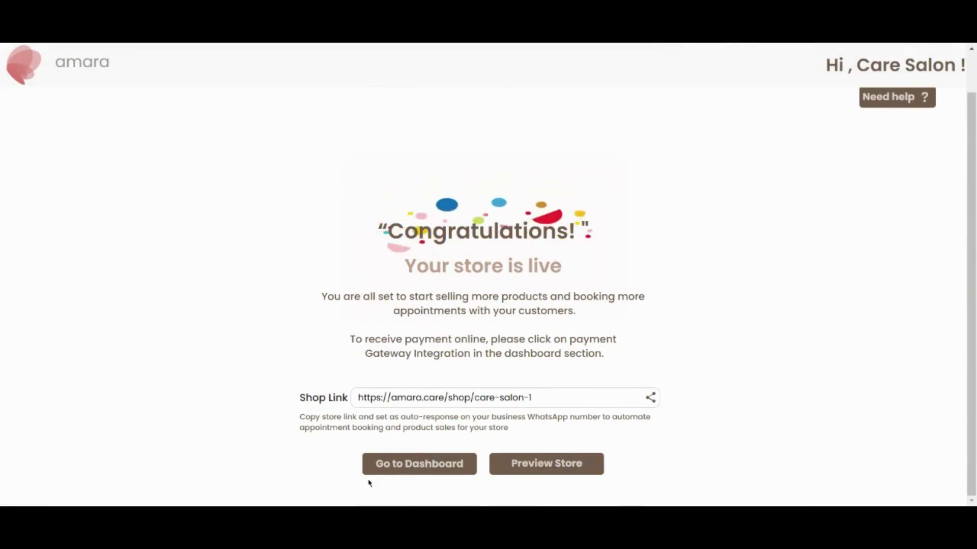
pyautogui.click(441, 460)
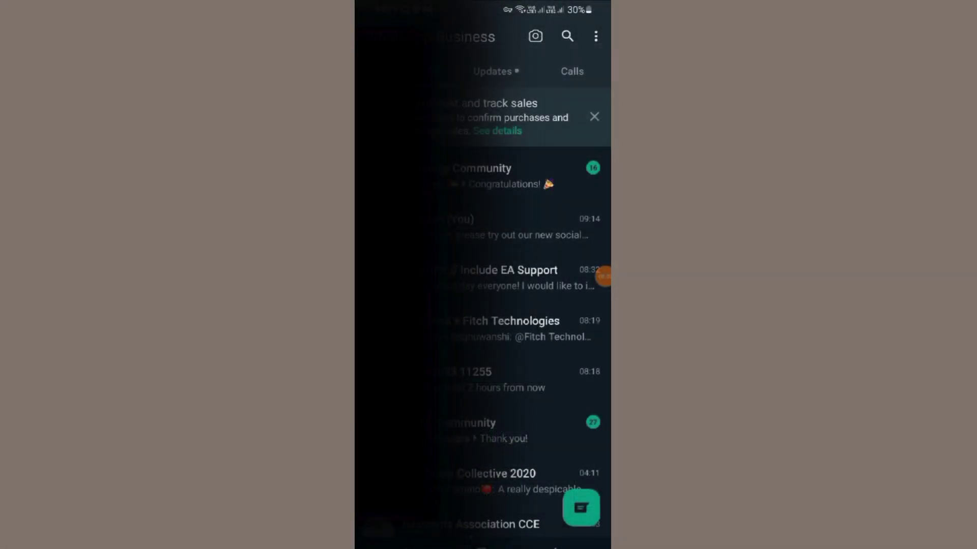
# Step: Open the Away message settings under Business tools in WhatsApp Business
pyautogui.click(596, 37)
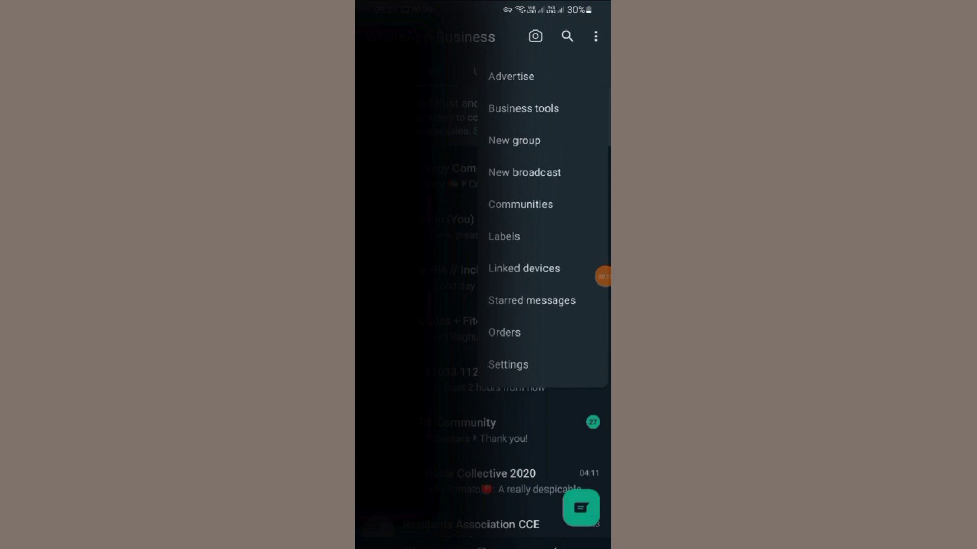
pyautogui.click(523, 108)
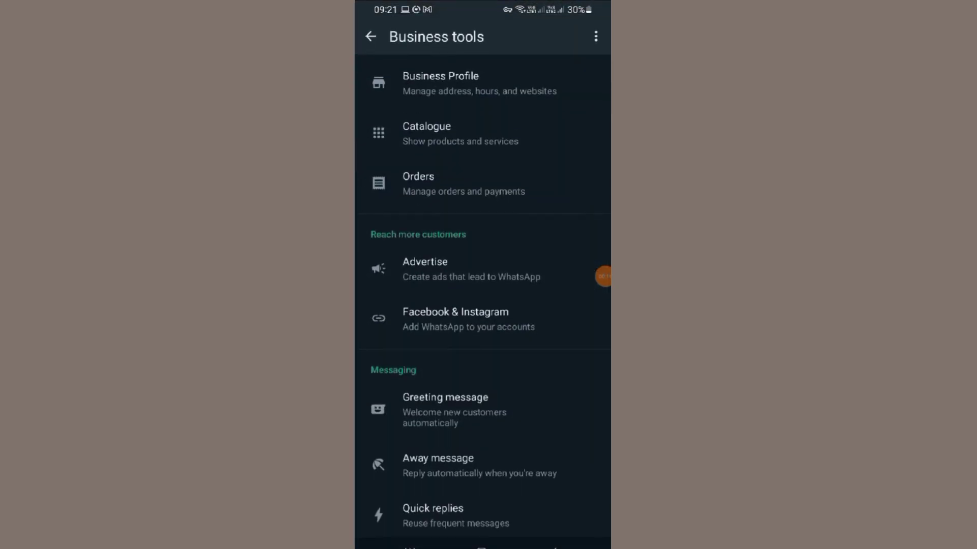
pyautogui.click(438, 465)
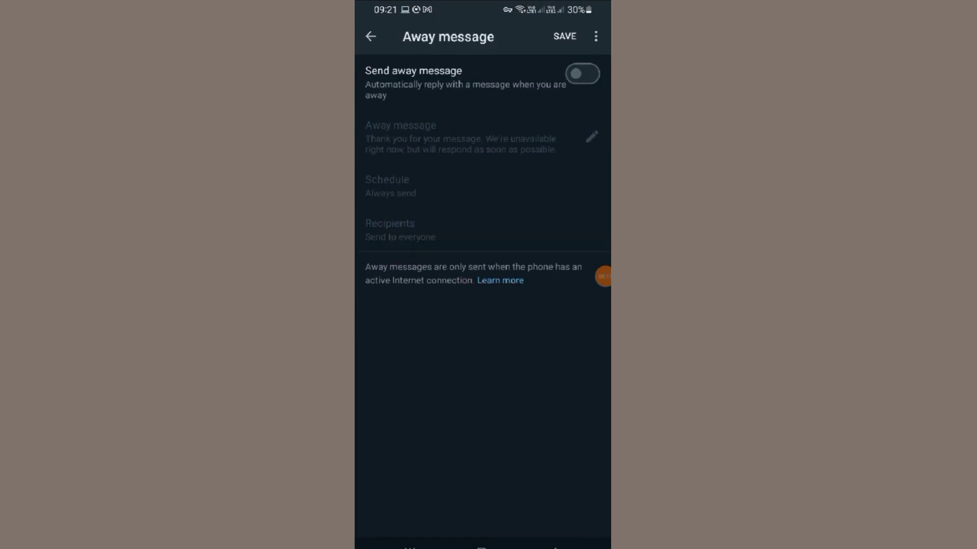
# Step: Turn on away messages and replace the text with the copied Care Salon link message, keeping Always send
pyautogui.click(582, 74)
pyautogui.click(592, 136)
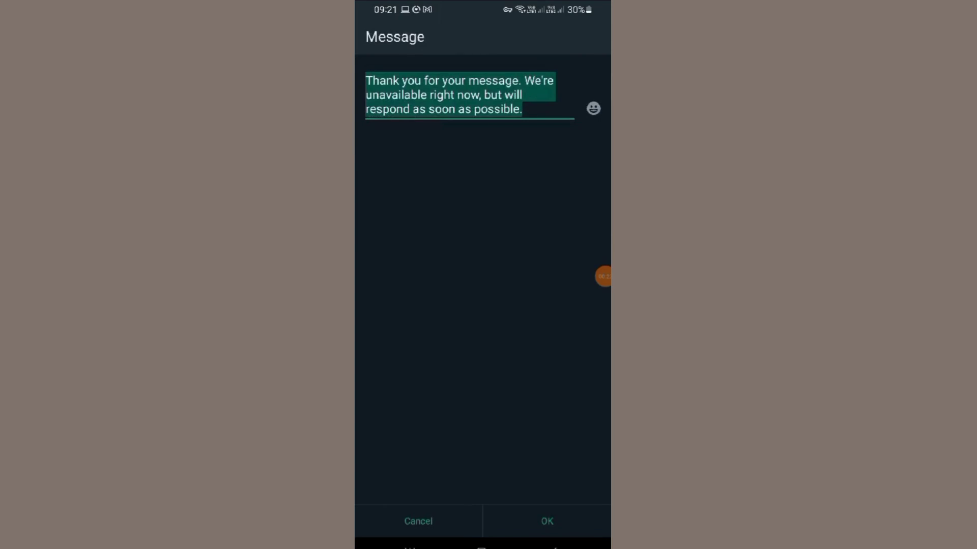
pyautogui.click(590, 480)
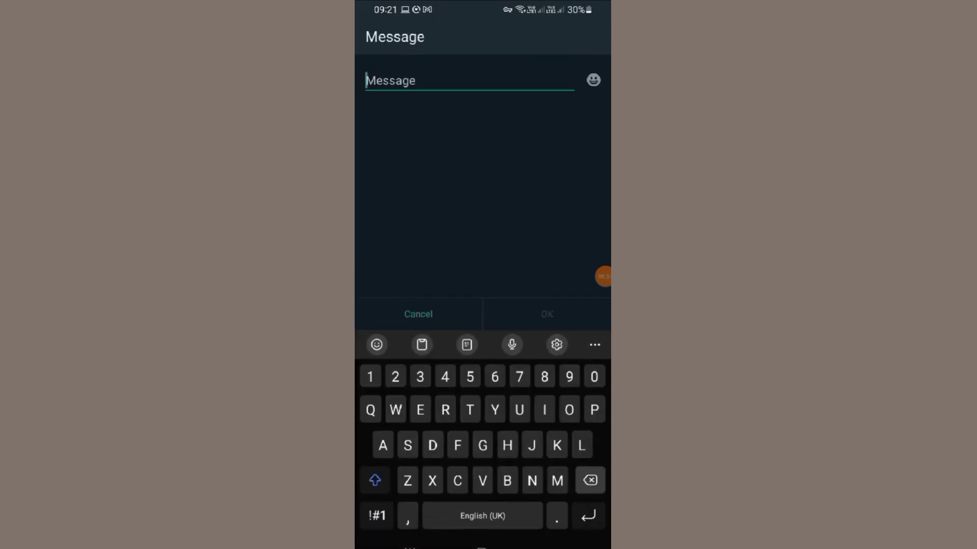
pyautogui.click(365, 89)
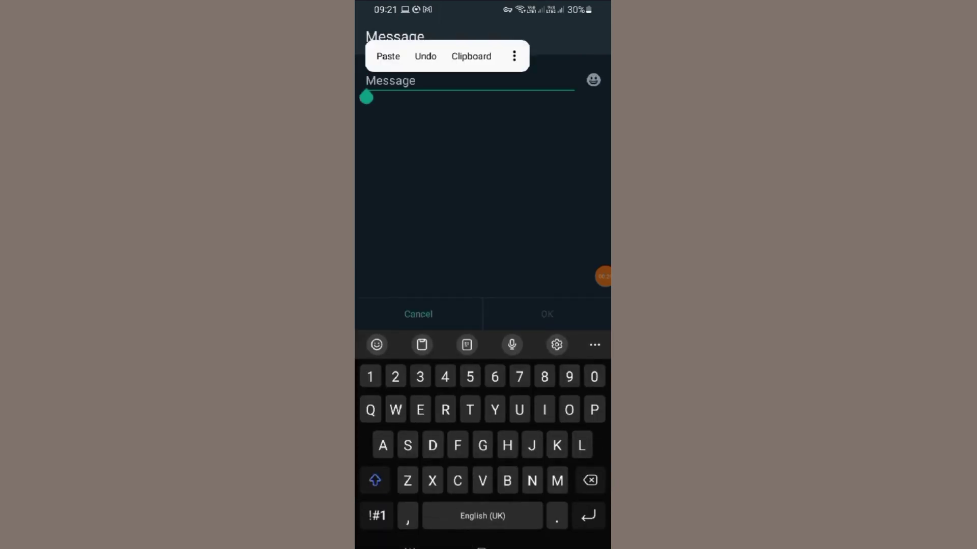
pyautogui.click(385, 54)
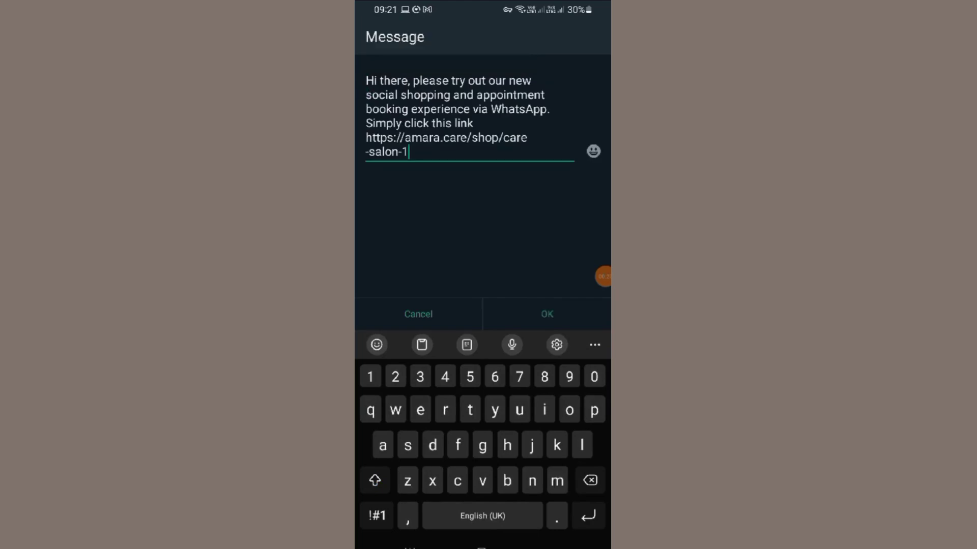
pyautogui.click(546, 314)
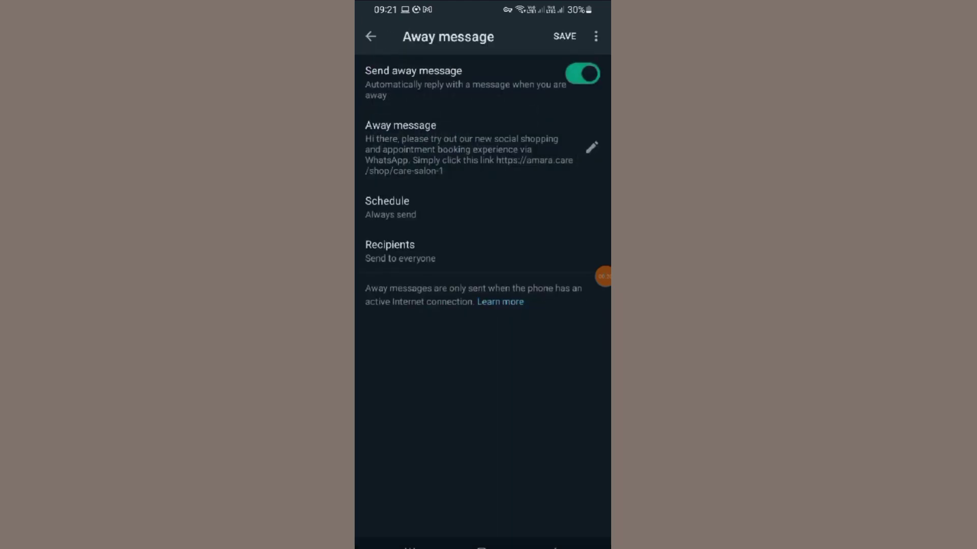
pyautogui.click(388, 207)
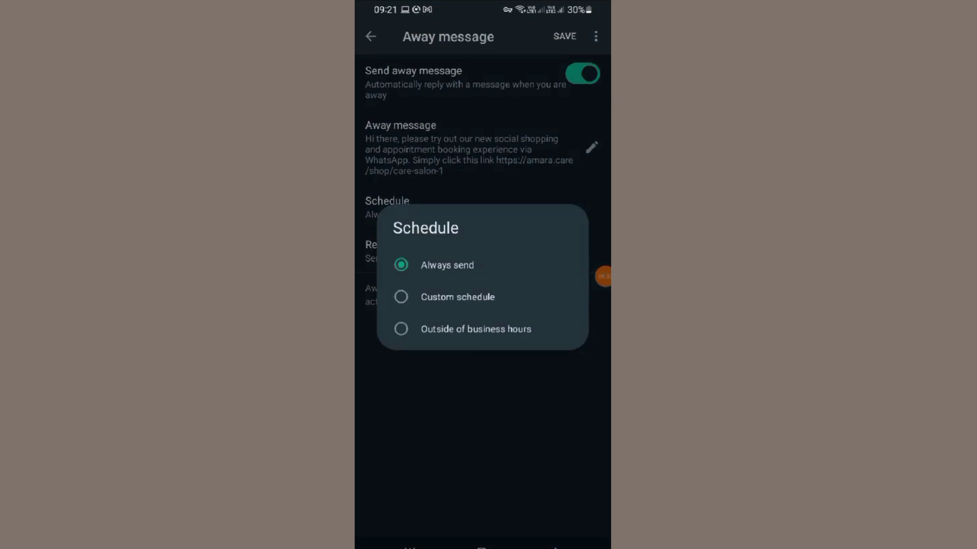
pyautogui.press('Escape')
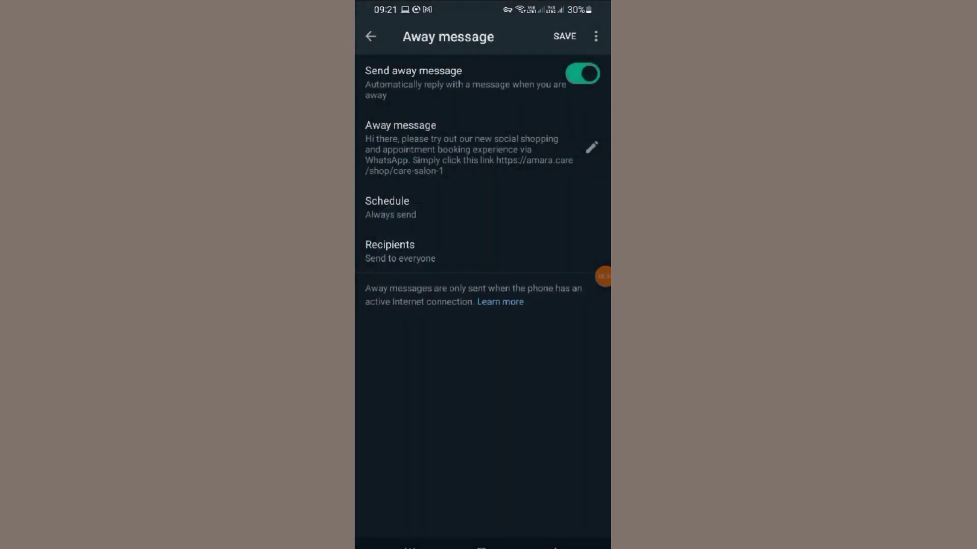
# Step: Save the away message containing the Care Salon shop link
pyautogui.click(565, 36)
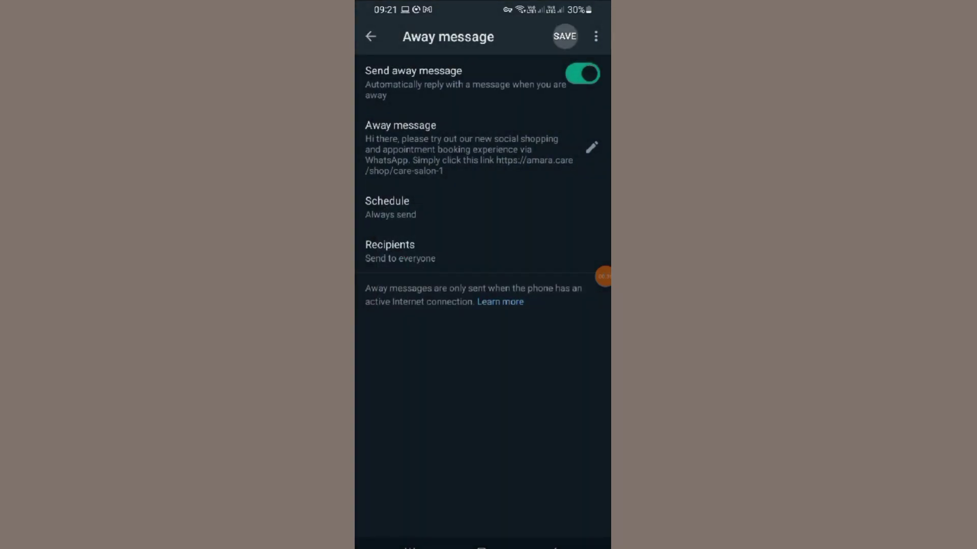